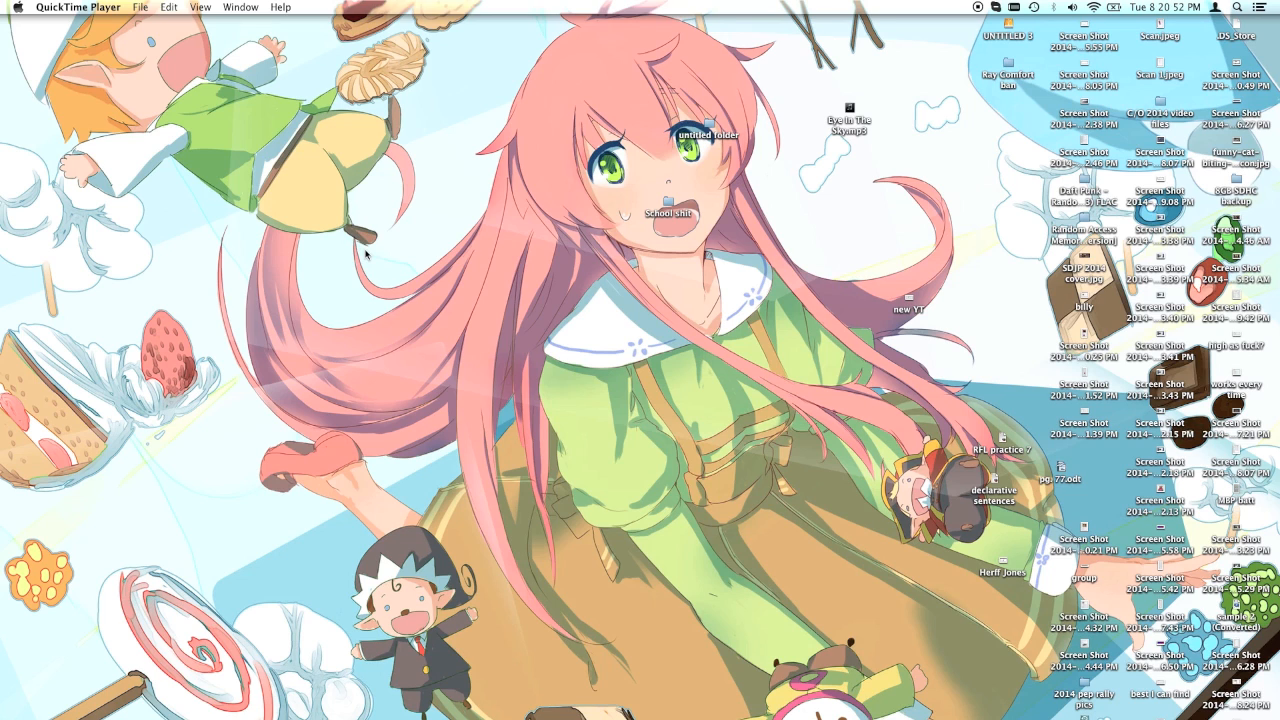
In Finder, open the Win 7 Universal 32-bit folder inside the home folder's Downloads folder
{"action": "left_click", "coordinate": [1266, 35]}
{"action": "left_click", "coordinate": [77, 124]}
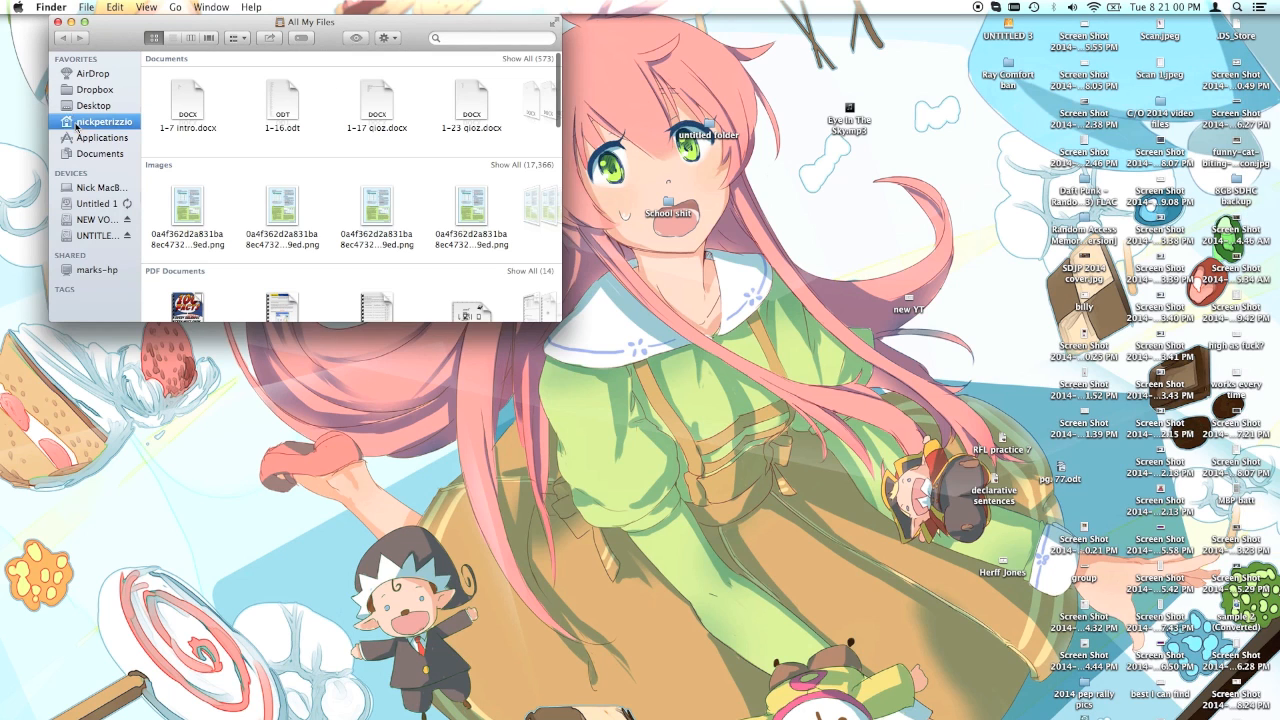
{"action": "double_click", "coordinate": [405, 255]}
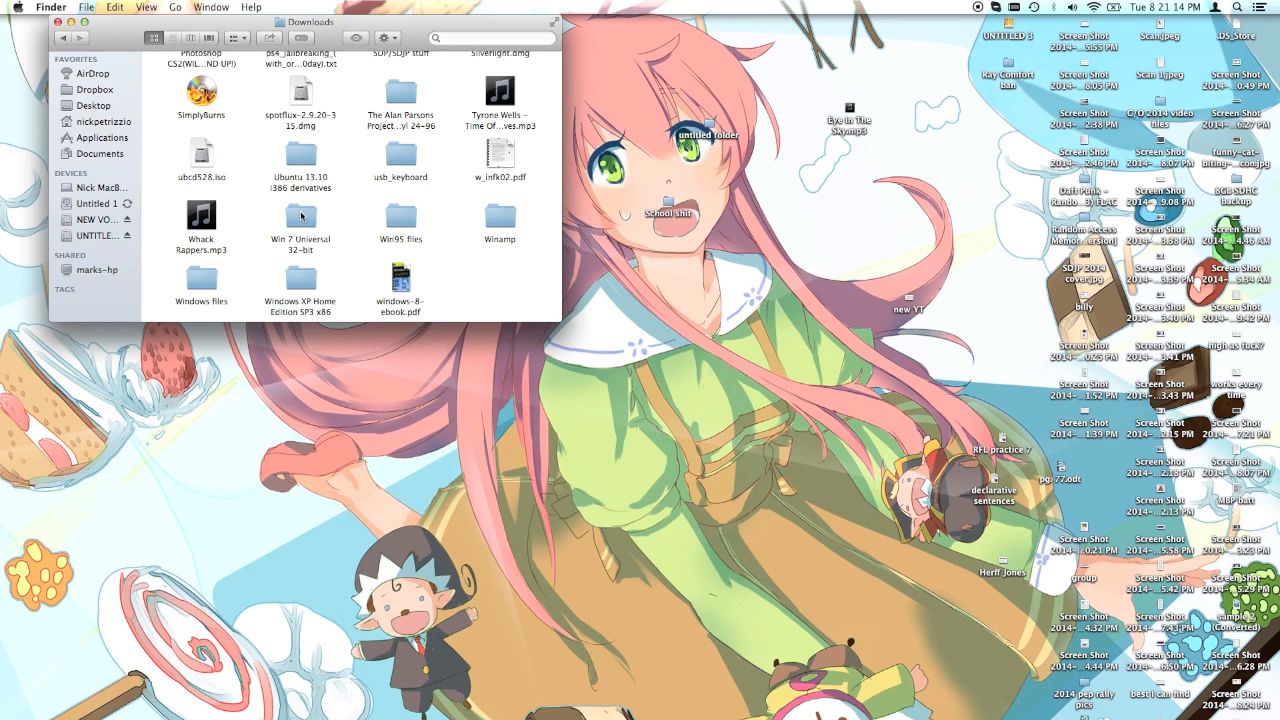
{"action": "double_click", "coordinate": [300, 215]}
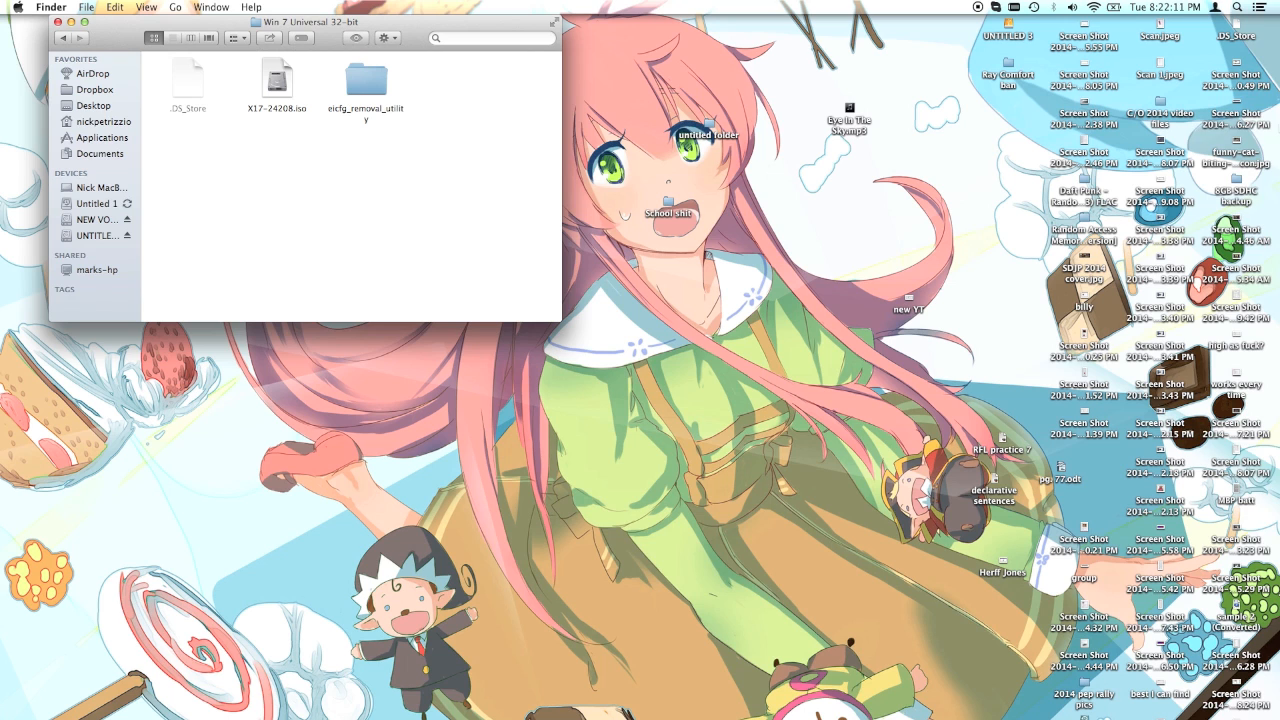
Switch to Firefox and bring up the winisoutils - Windows ISO Disc Image Utilities page
{"action": "mouse_move", "coordinate": [1268, 58]}
{"action": "right_click", "coordinate": [1266, 60]}
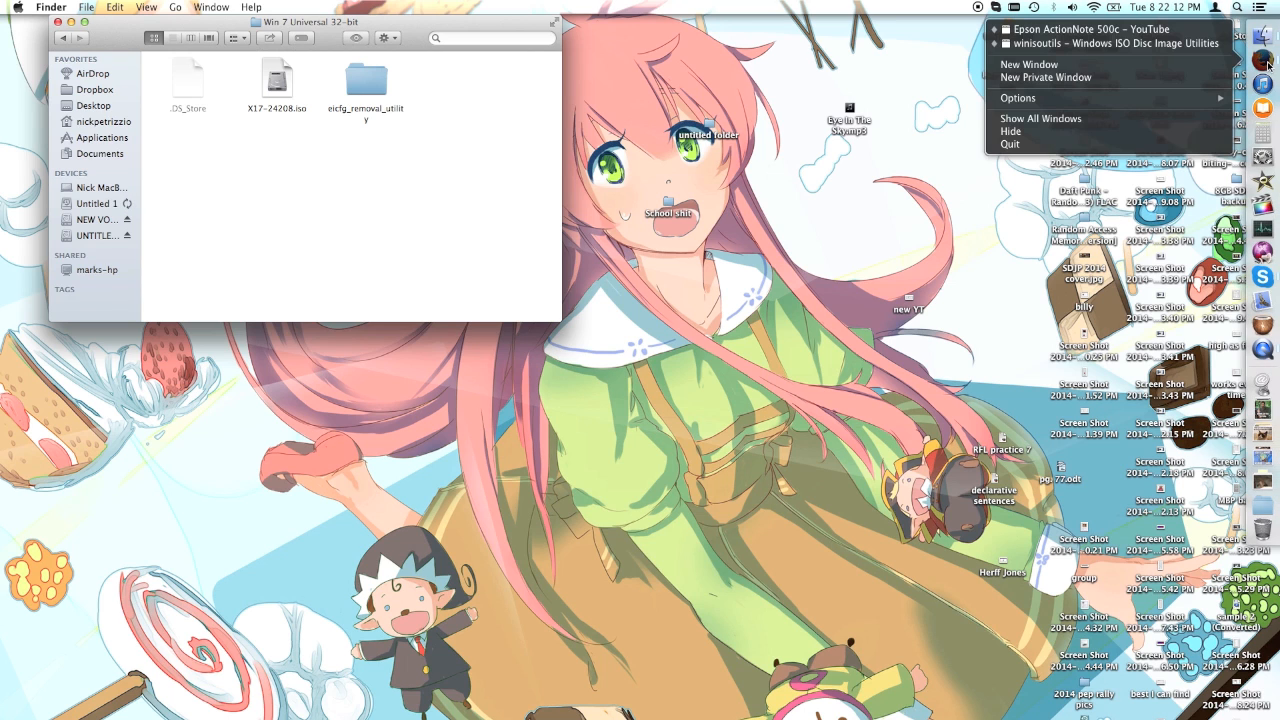
{"action": "left_click", "coordinate": [1180, 45]}
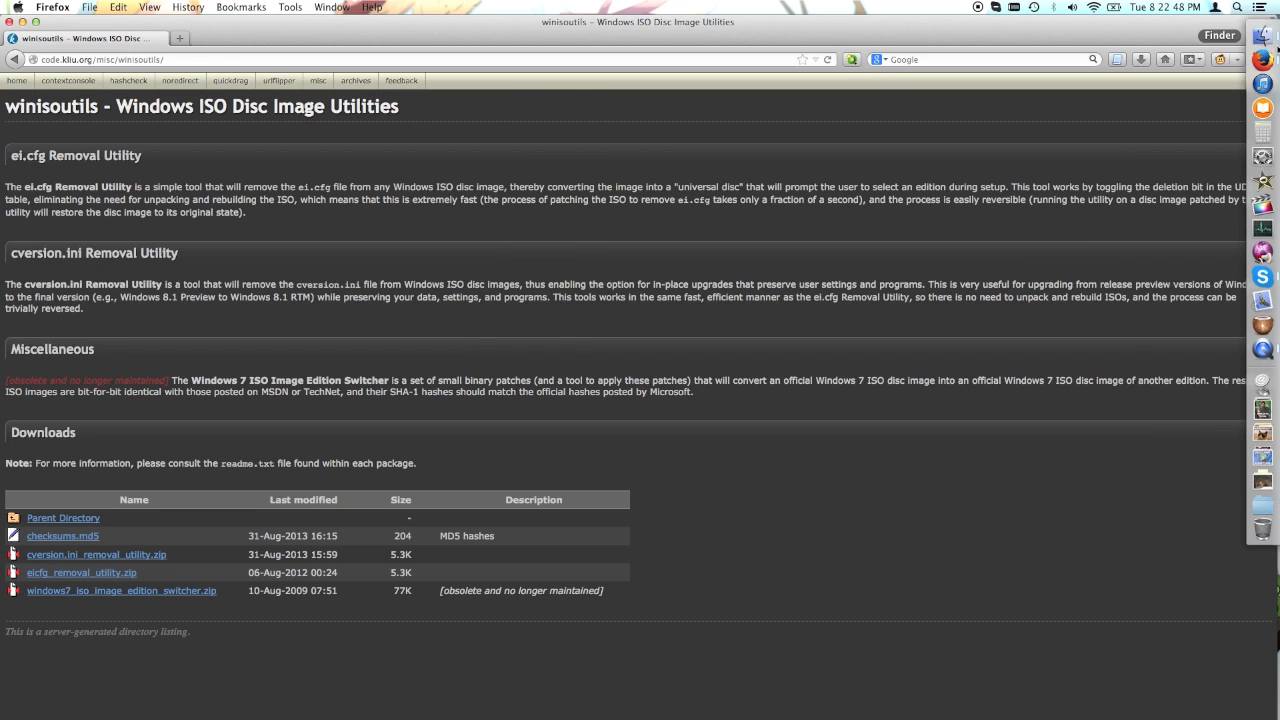
Switch back to Finder, preview the Win 7 Universal 32-bit folder in Downloads, and copy it to the NO NAME drive
{"action": "left_click", "coordinate": [1266, 37]}
{"action": "left_click", "coordinate": [283, 82]}
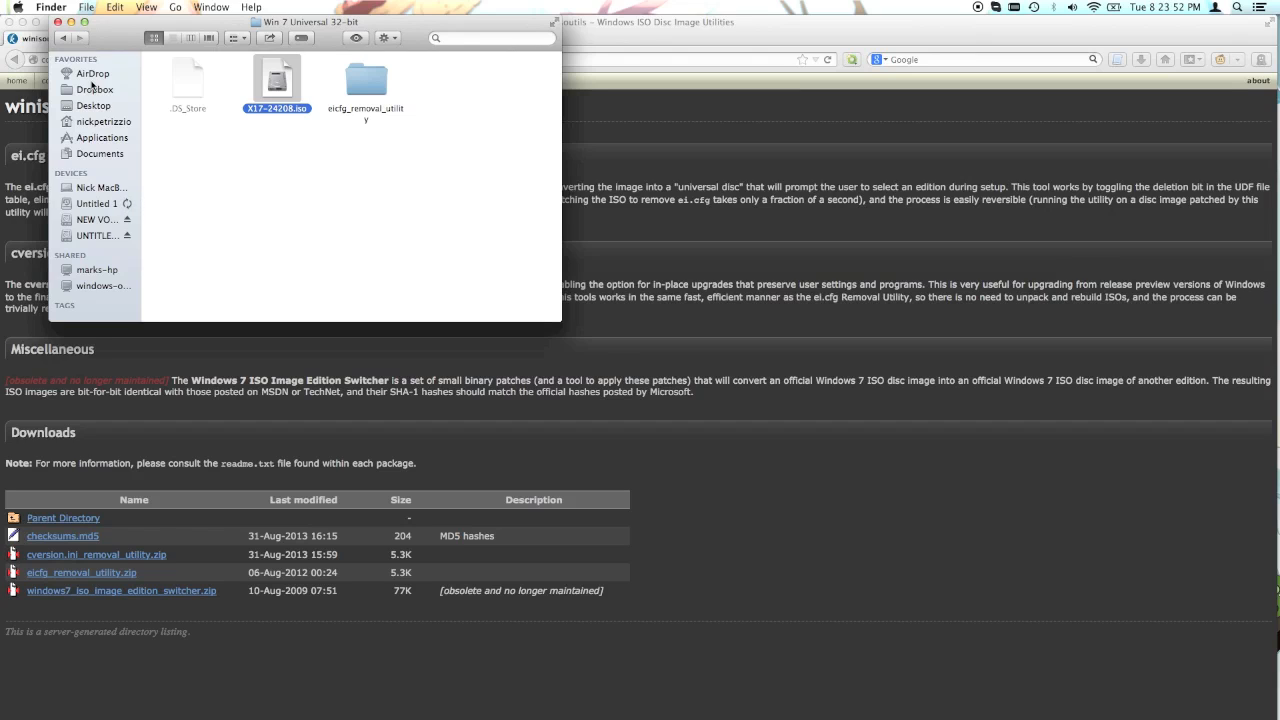
{"action": "left_click", "coordinate": [63, 37]}
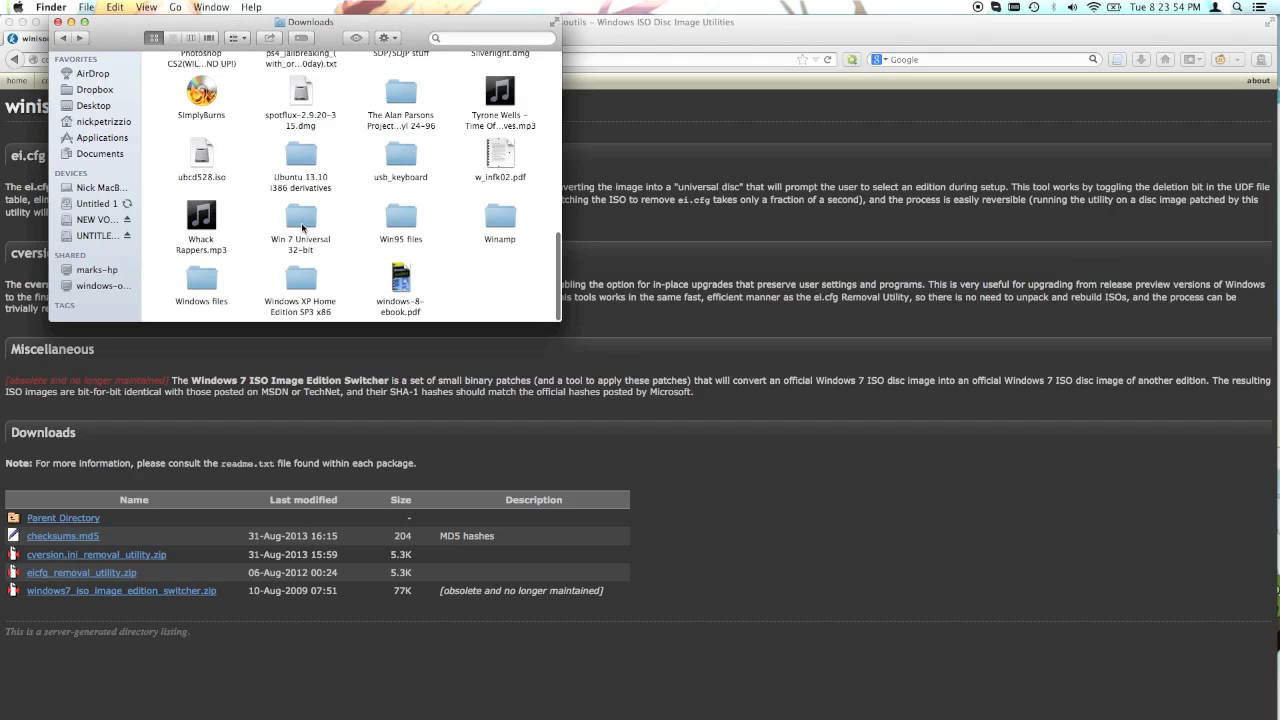
{"action": "left_click", "coordinate": [302, 219]}
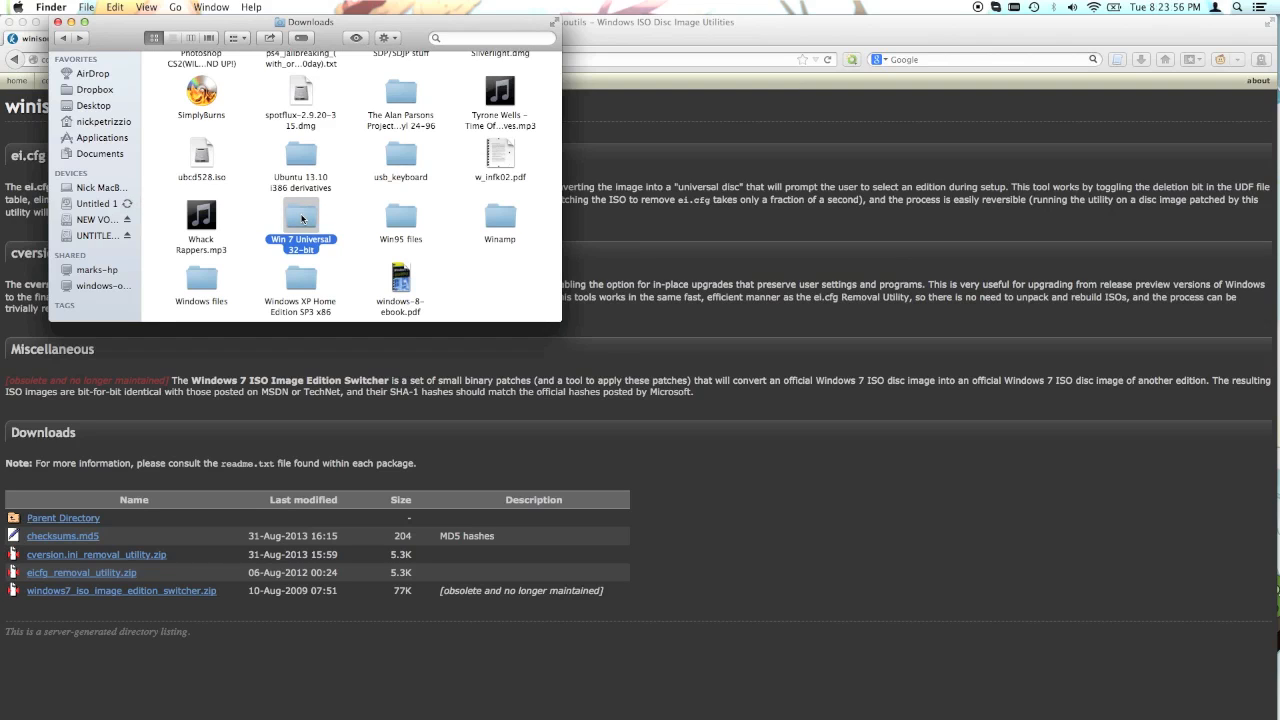
{"action": "key", "text": "space"}
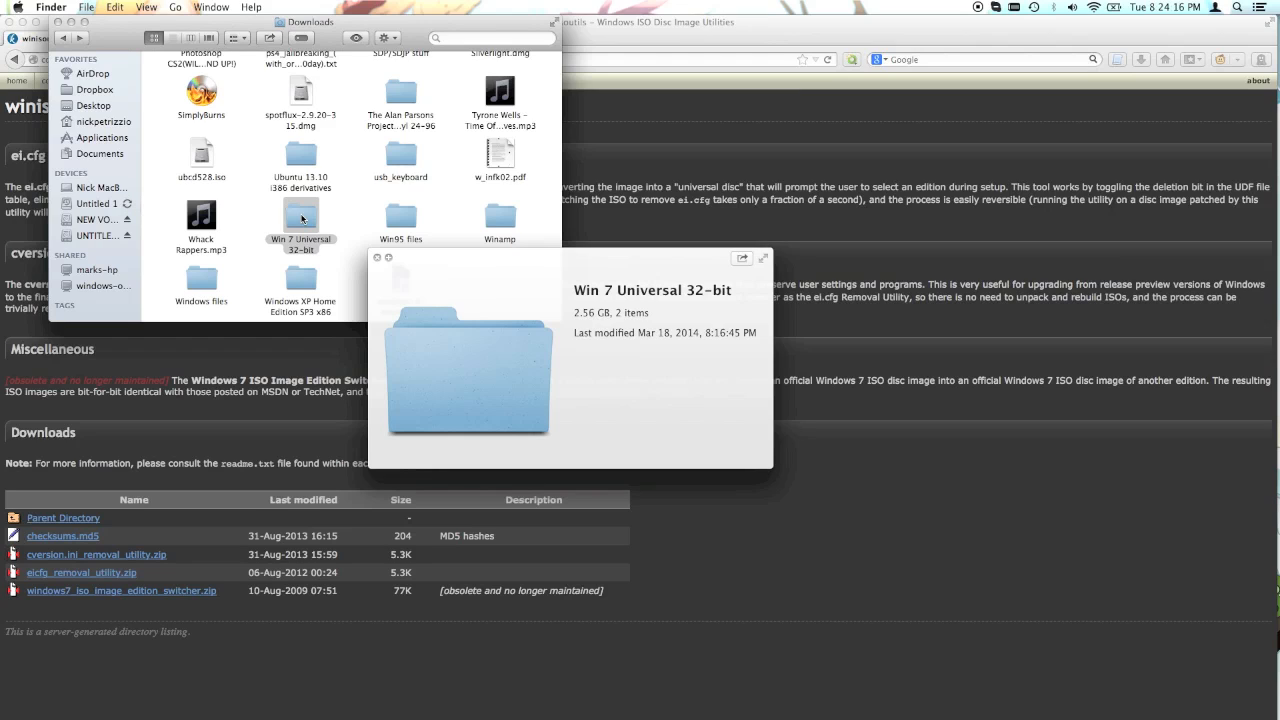
{"action": "key", "text": "space"}
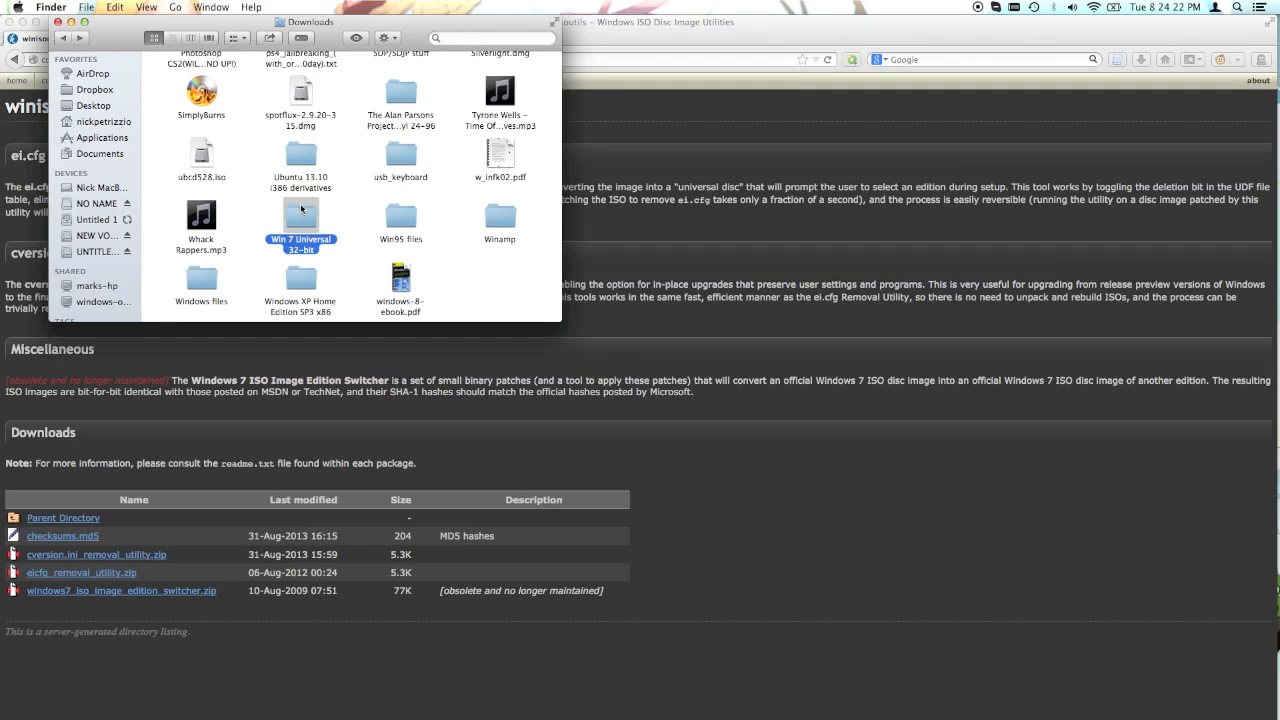
{"action": "left_click_drag", "start_coordinate": [285, 214], "coordinate": [100, 203]}
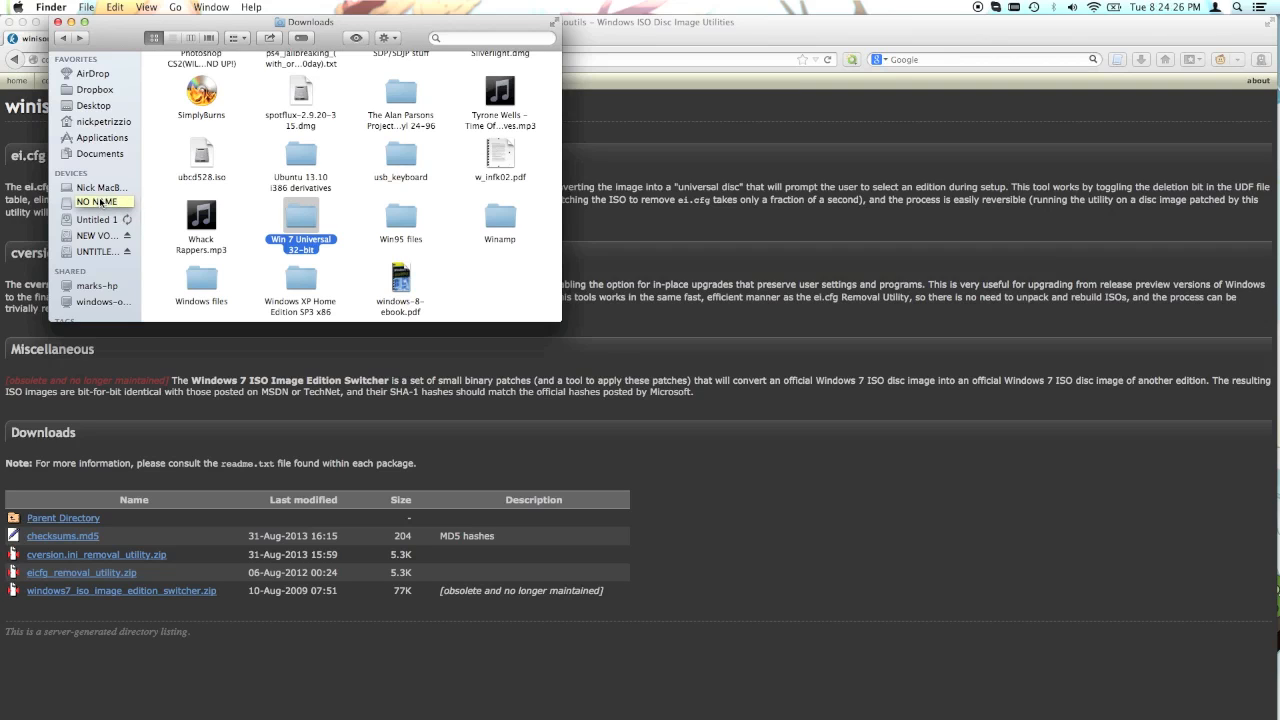
{"action": "left_click_drag", "start_coordinate": [100, 203], "coordinate": [100, 203]}
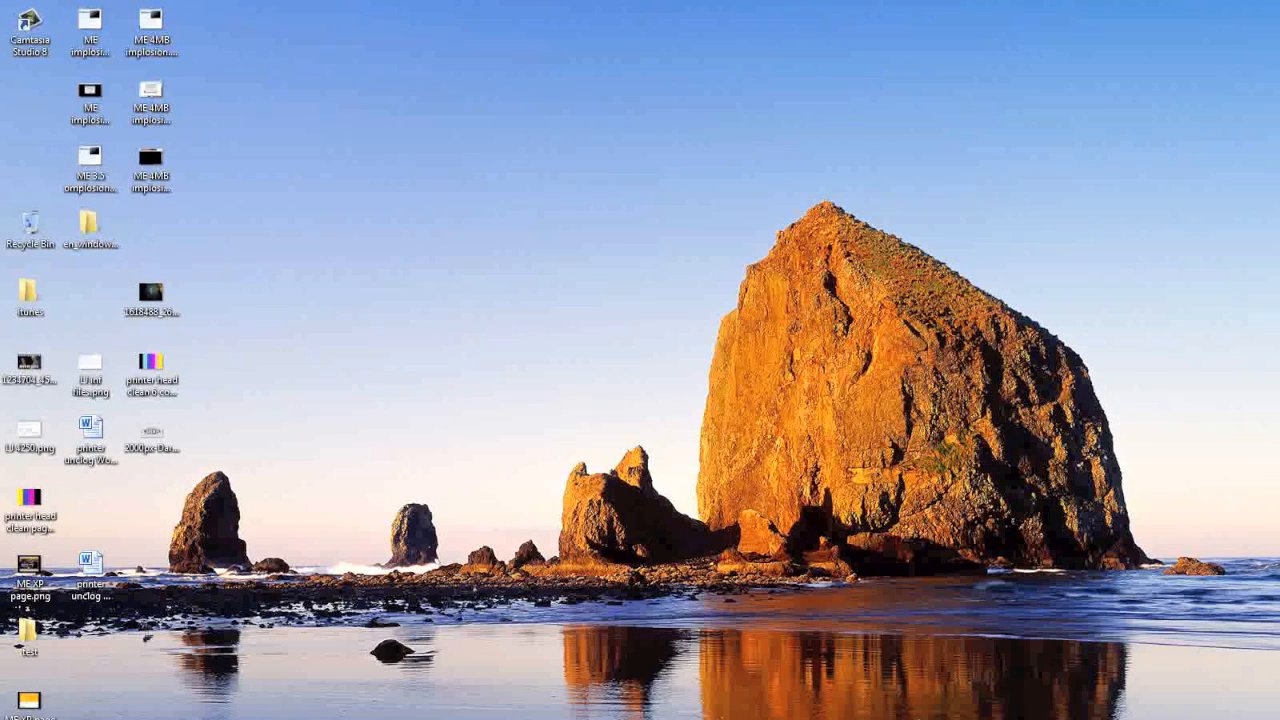
In Windows Explorer, open Win 7 Universal 32-bit\eicfg_removal_utility on Removable Disk (E:) and run eicfg_remover.exe
{"action": "key", "text": "super+e"}
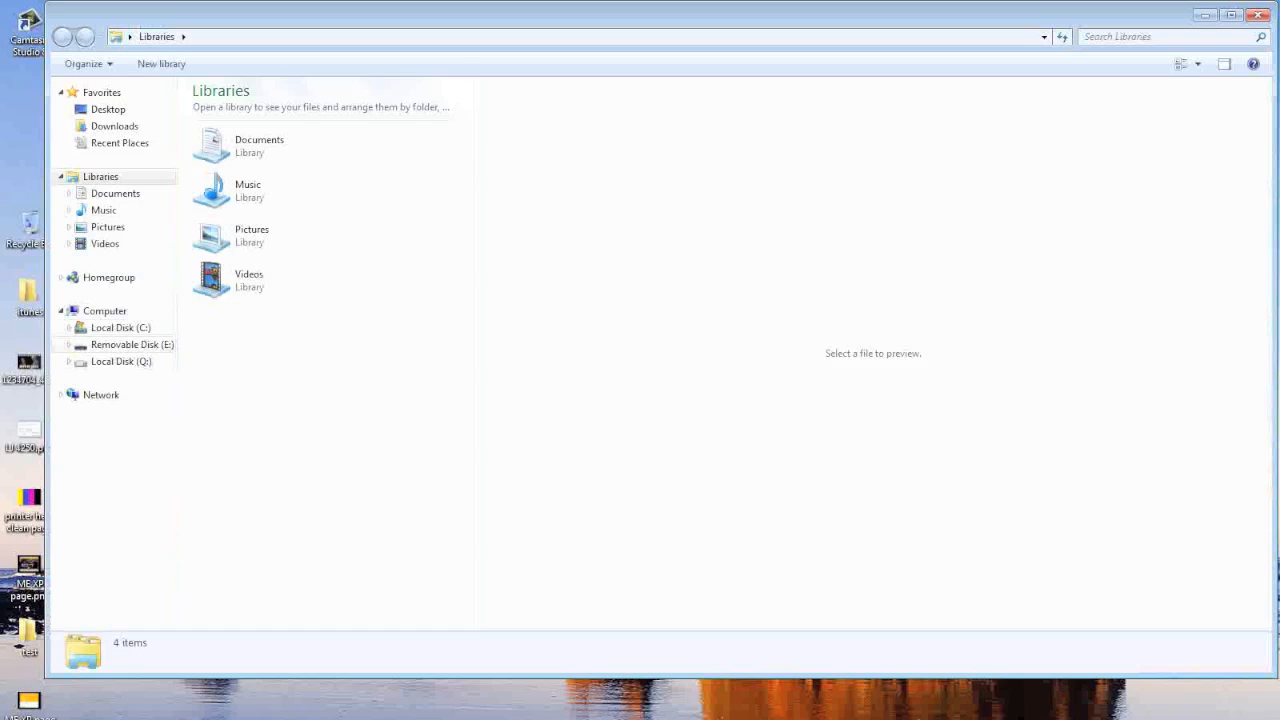
{"action": "left_click", "coordinate": [132, 344]}
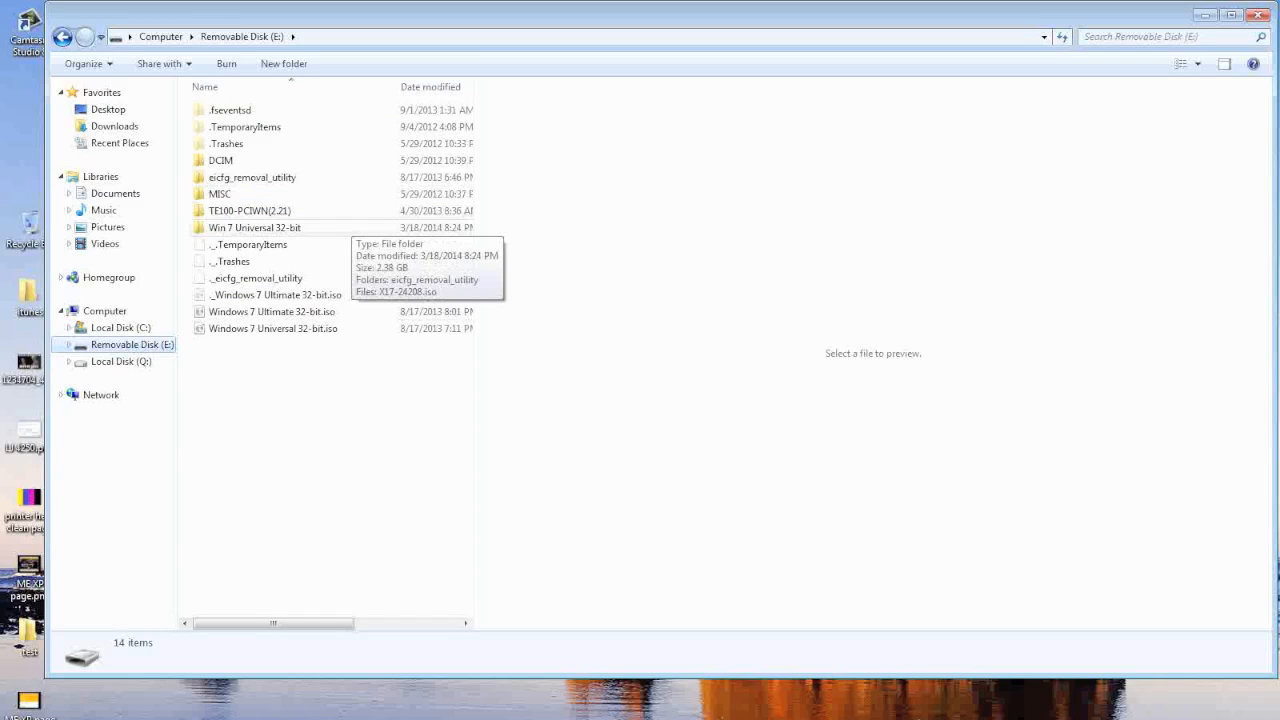
{"action": "double_click", "coordinate": [350, 227]}
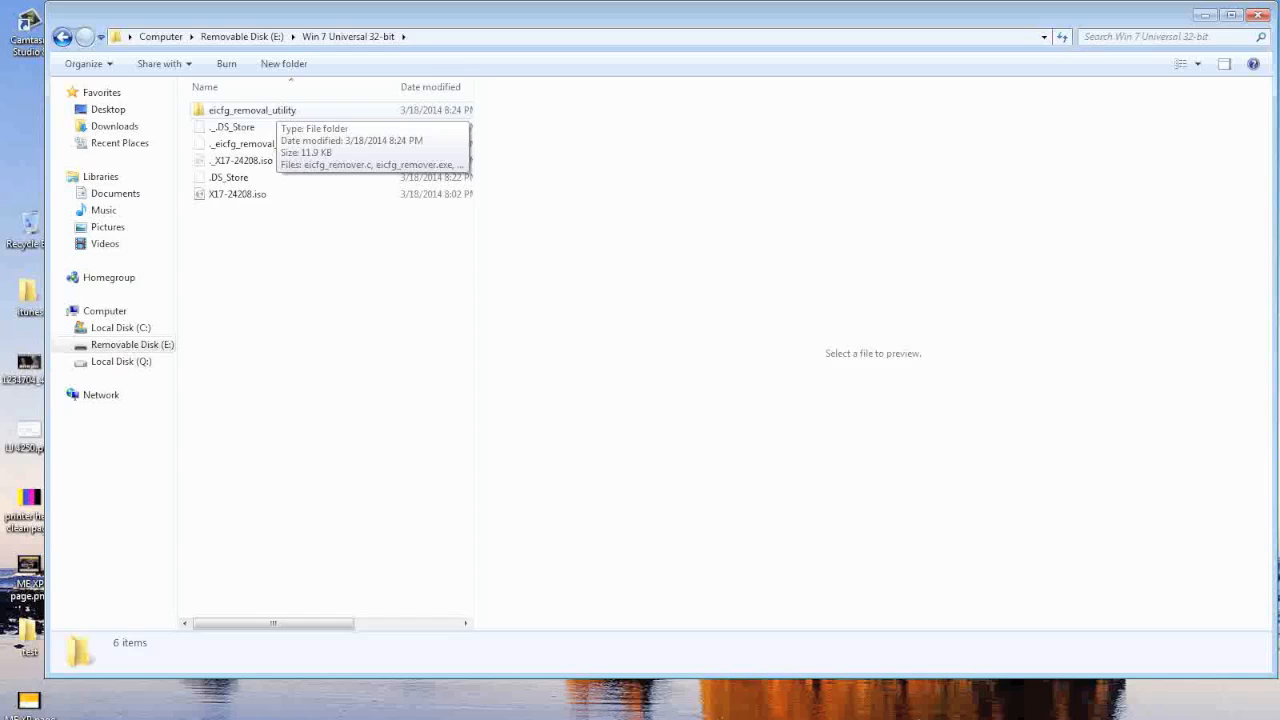
{"action": "double_click", "coordinate": [274, 110]}
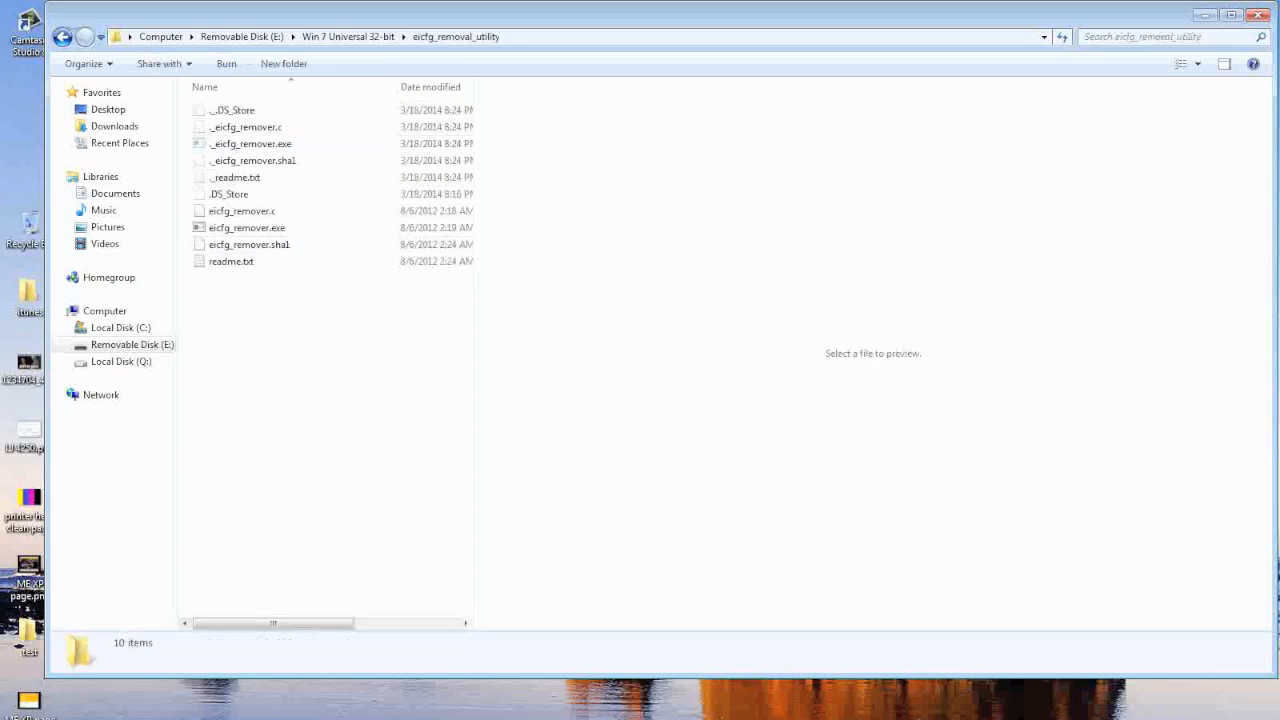
{"action": "left_click", "coordinate": [247, 228]}
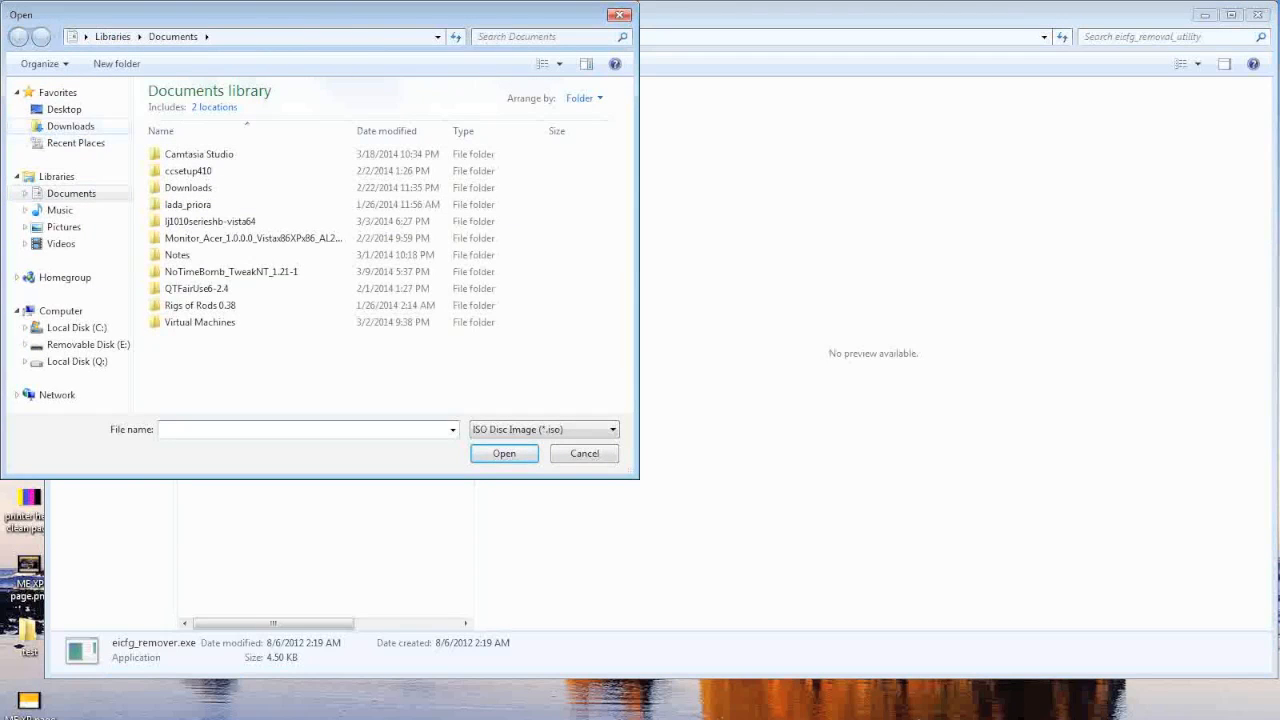
Remove ei.cfg from X17-24208.iso in the Win 7 Universal 32-bit folder on Removable Disk (E:)
{"action": "left_click", "coordinate": [88, 344]}
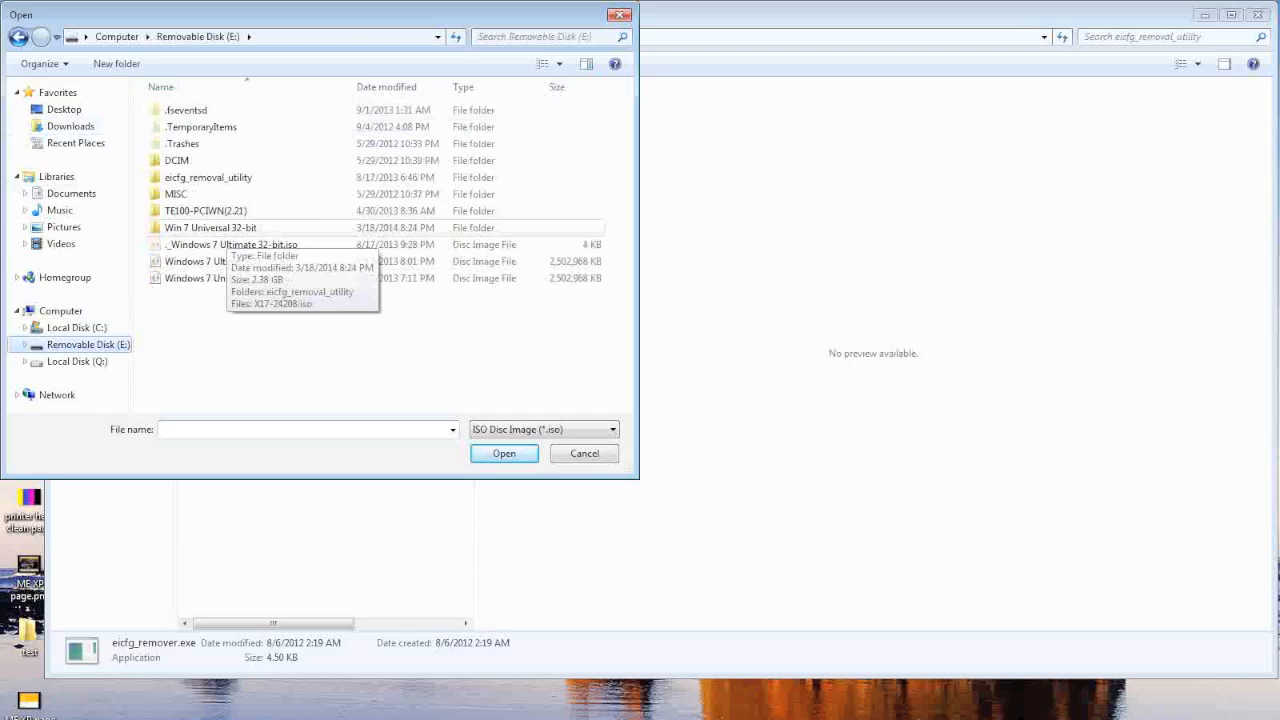
{"action": "double_click", "coordinate": [227, 229]}
{"action": "left_click", "coordinate": [210, 144]}
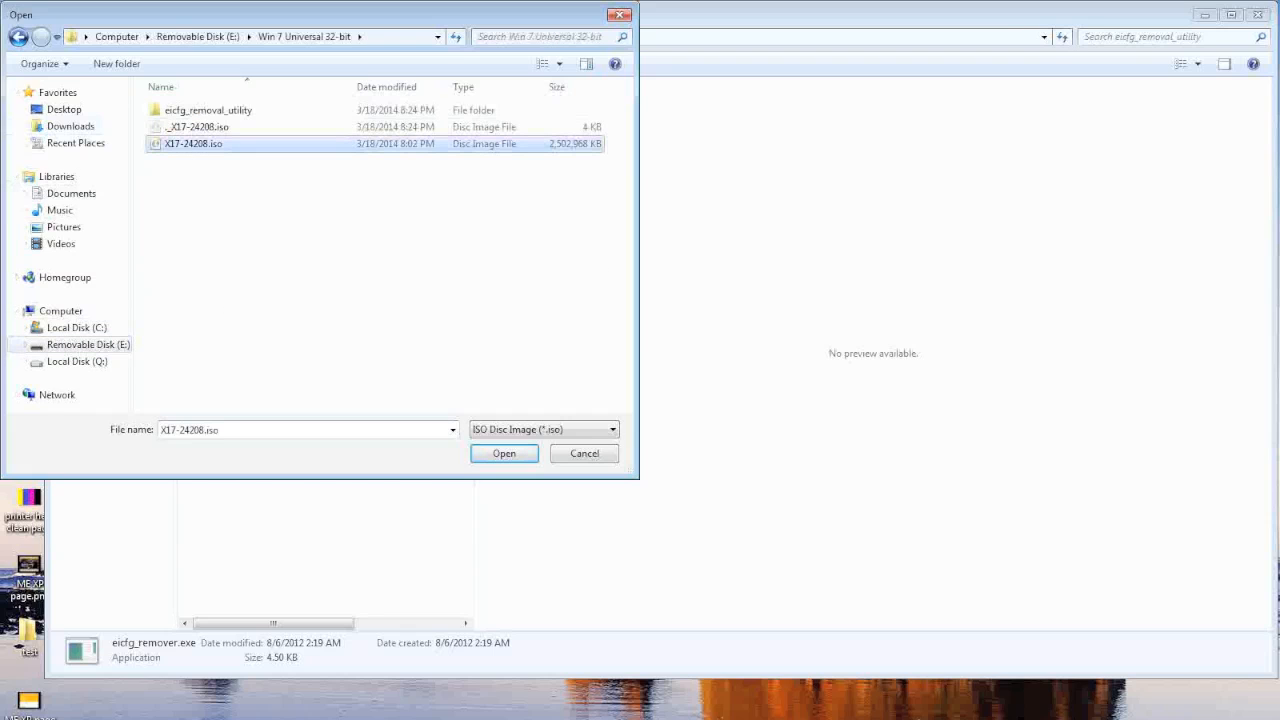
{"action": "key", "text": "Return"}
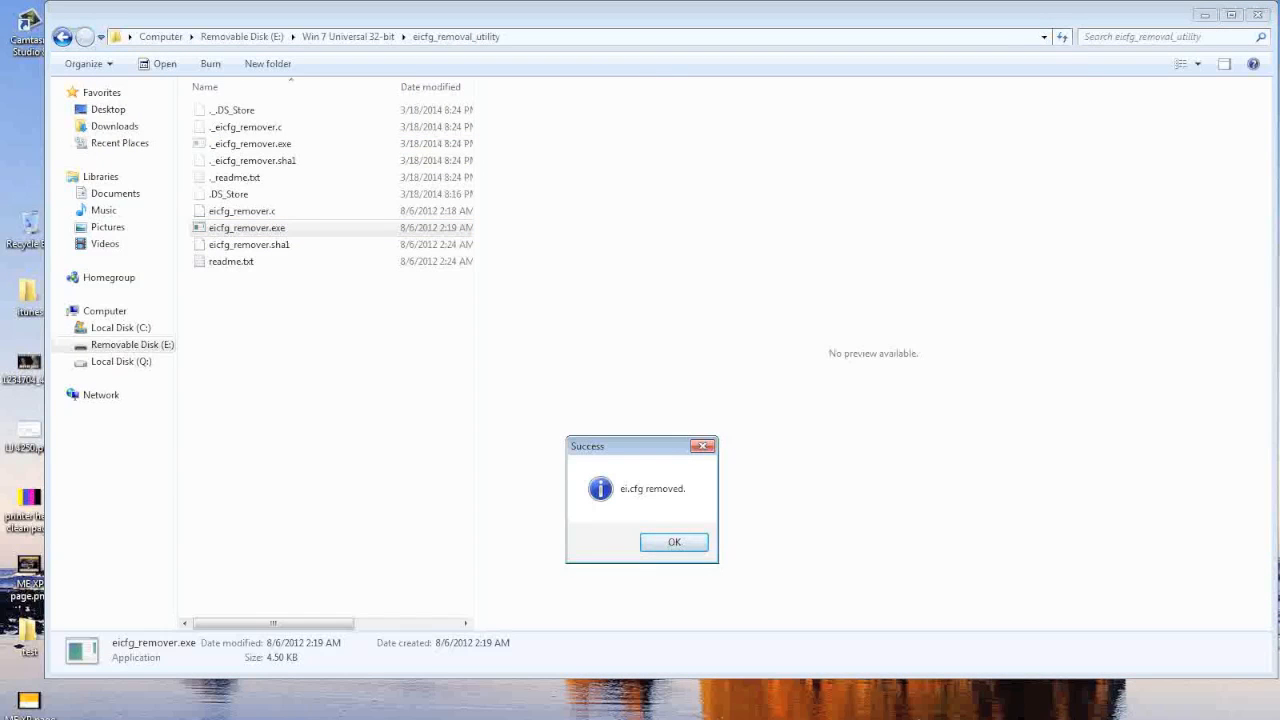
{"action": "key", "text": "Return"}
{"action": "left_click", "coordinate": [330, 400]}
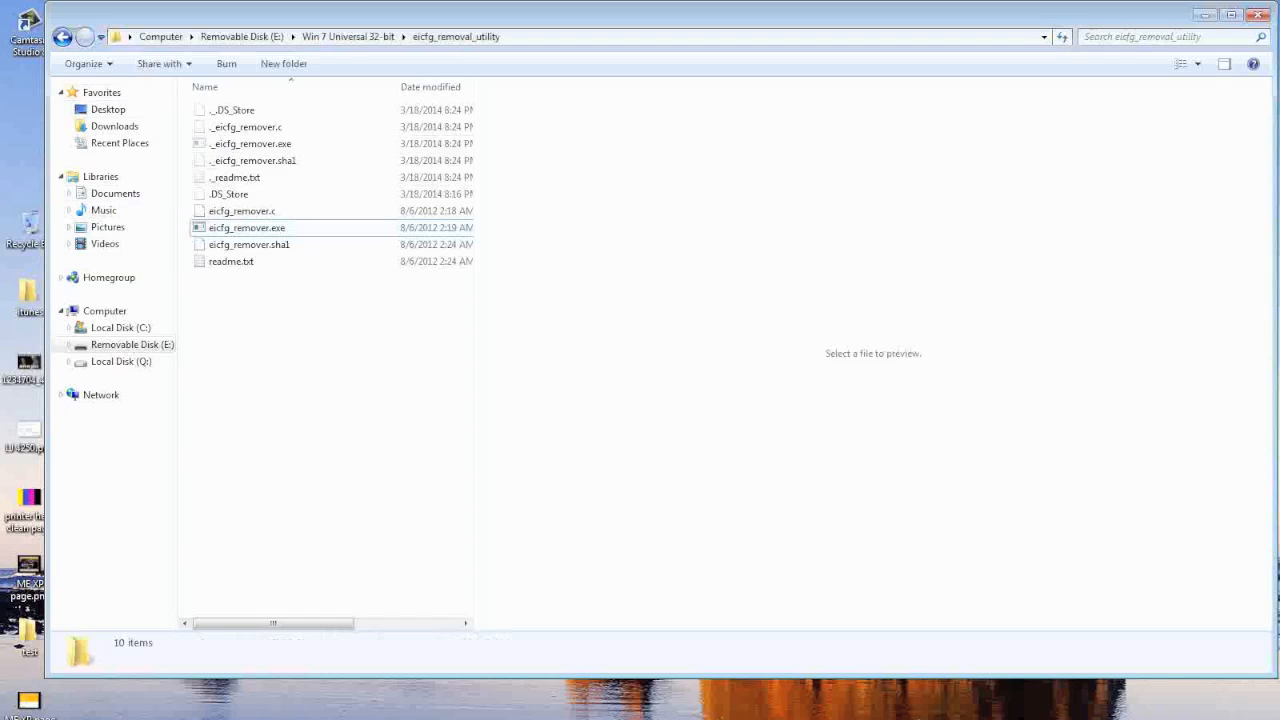
Return to the Win 7 Universal 32-bit folder on Removable Disk (E:) and check the patched X17-24208.iso
{"action": "left_click", "coordinate": [62, 37]}
{"action": "left_click", "coordinate": [62, 37]}
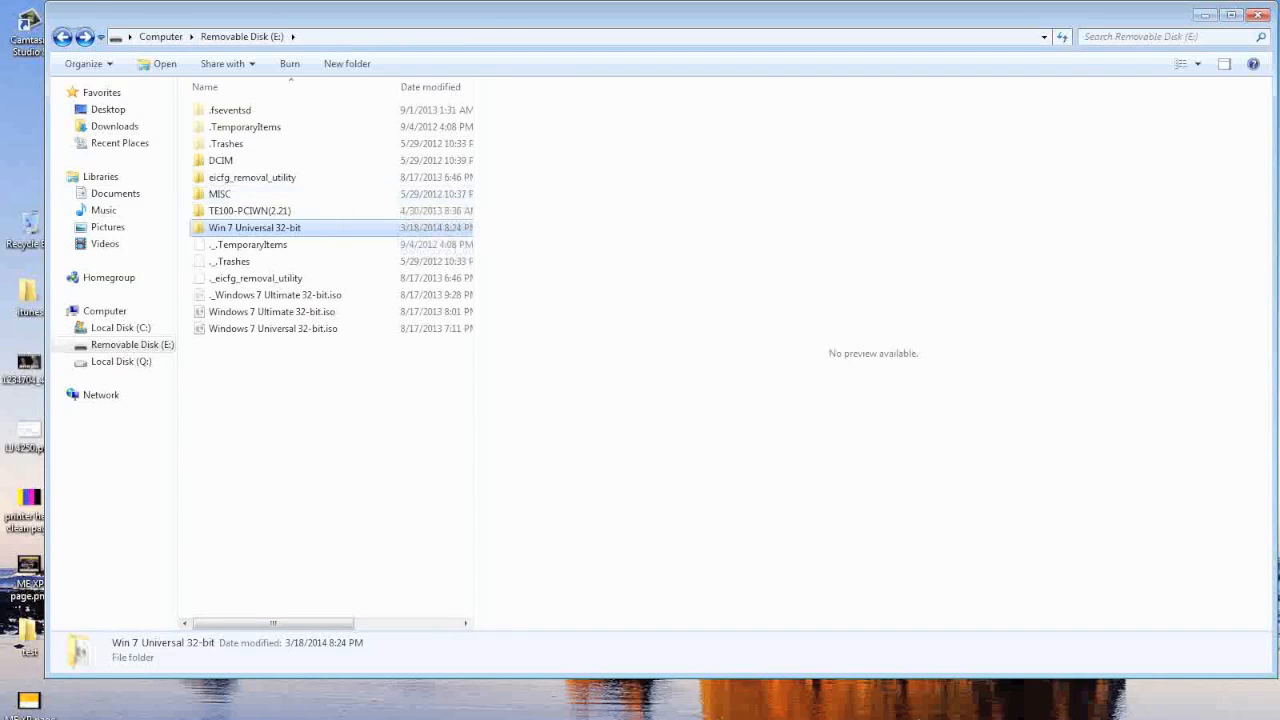
{"action": "double_click", "coordinate": [280, 227]}
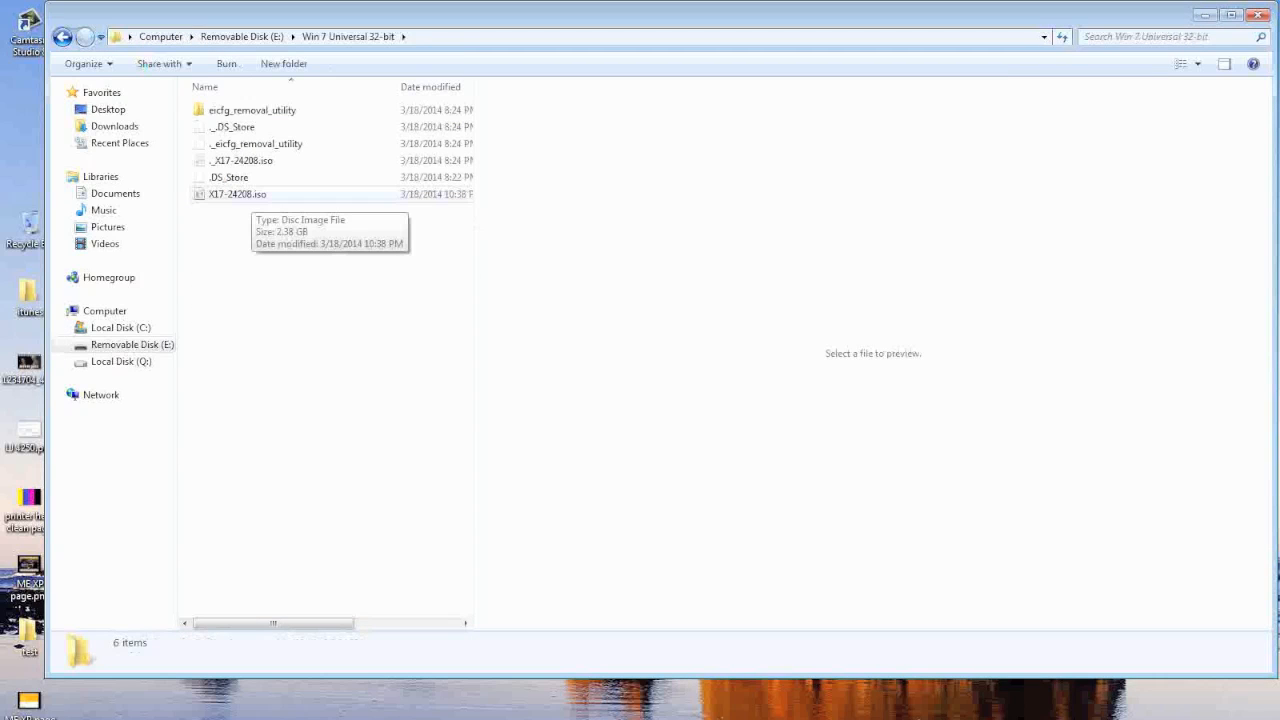
{"action": "left_click", "coordinate": [237, 194]}
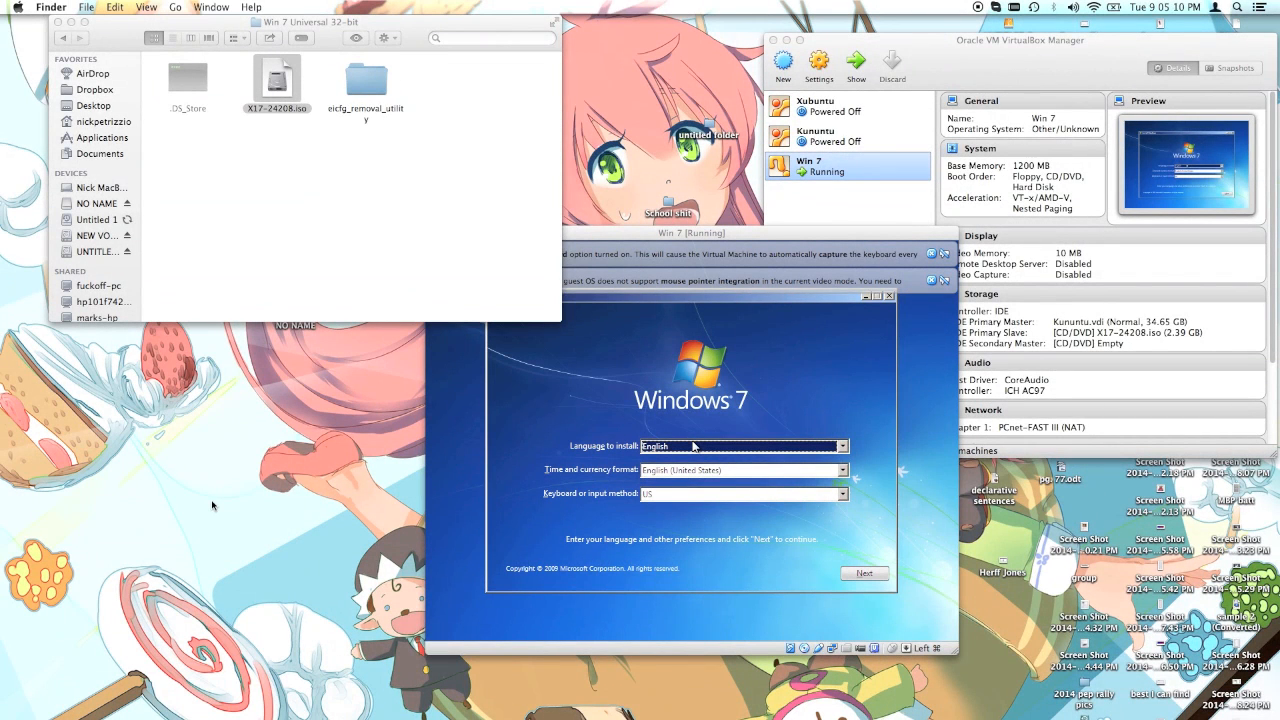
In the Win 7 virtual machine in VirtualBox, accept the default language and keyboard settings and start the Windows 7 installation
{"action": "left_click", "coordinate": [682, 234]}
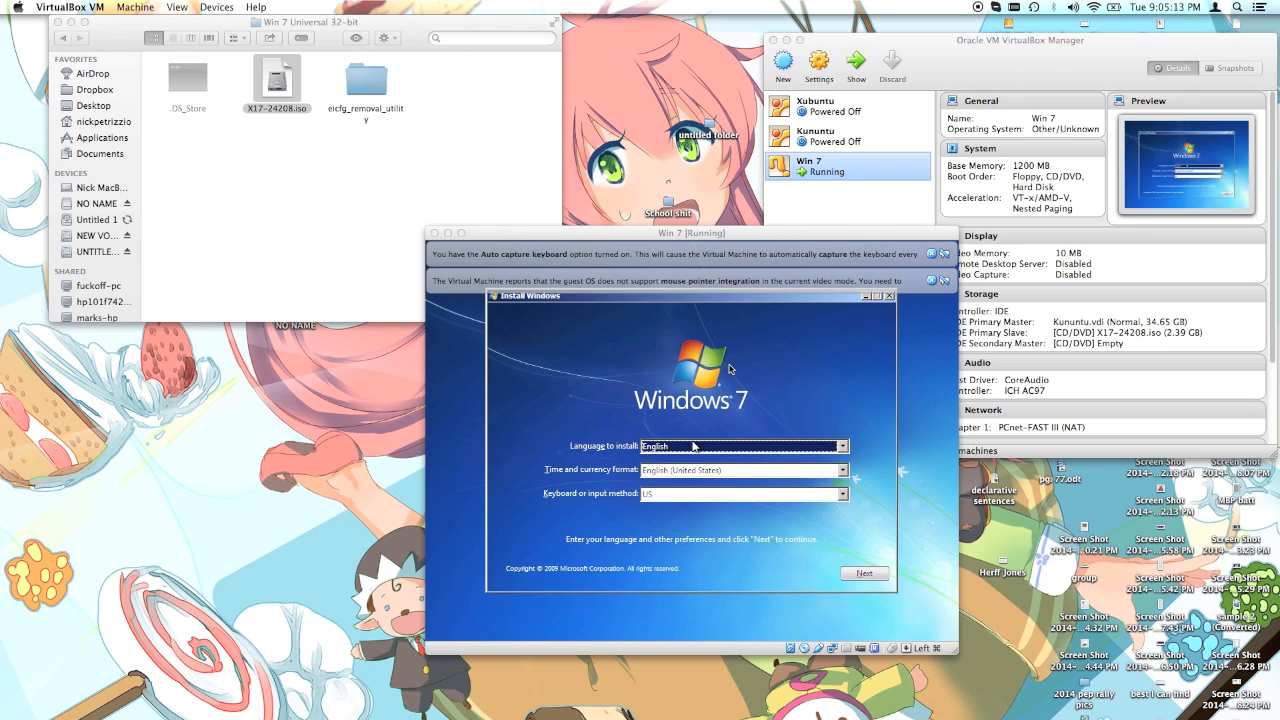
{"action": "left_click", "coordinate": [687, 386]}
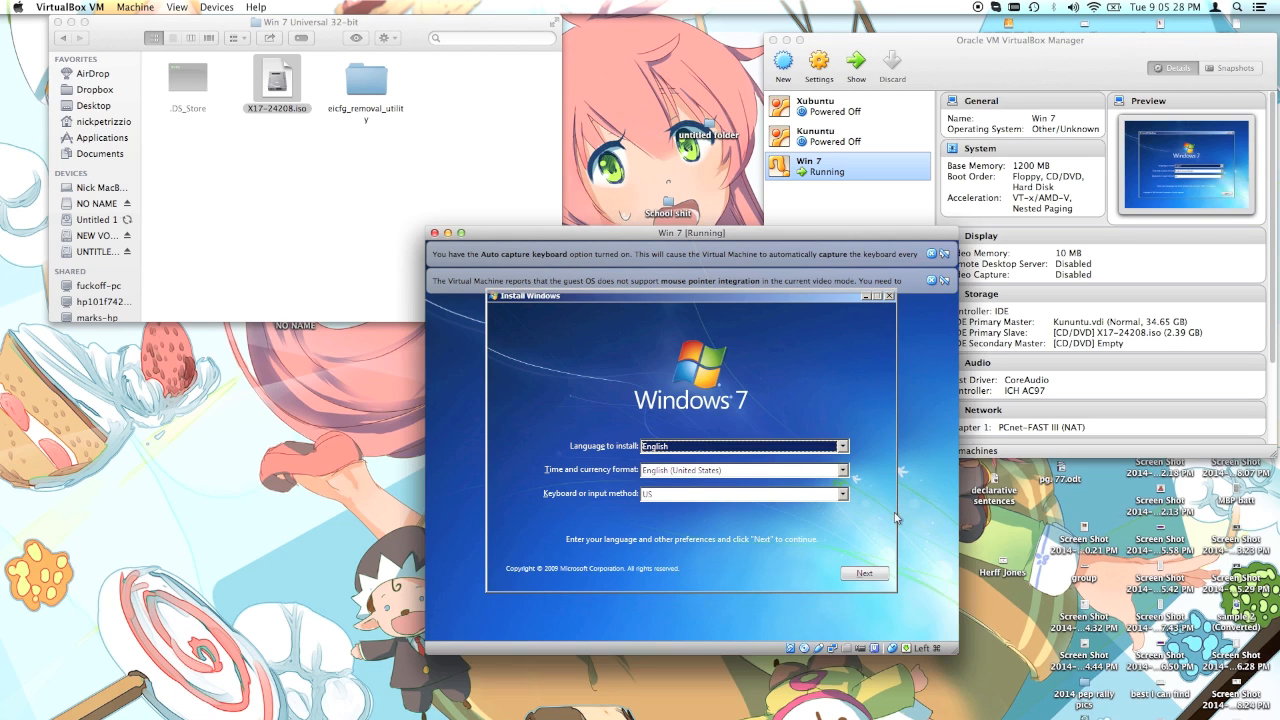
{"action": "left_click", "coordinate": [860, 574]}
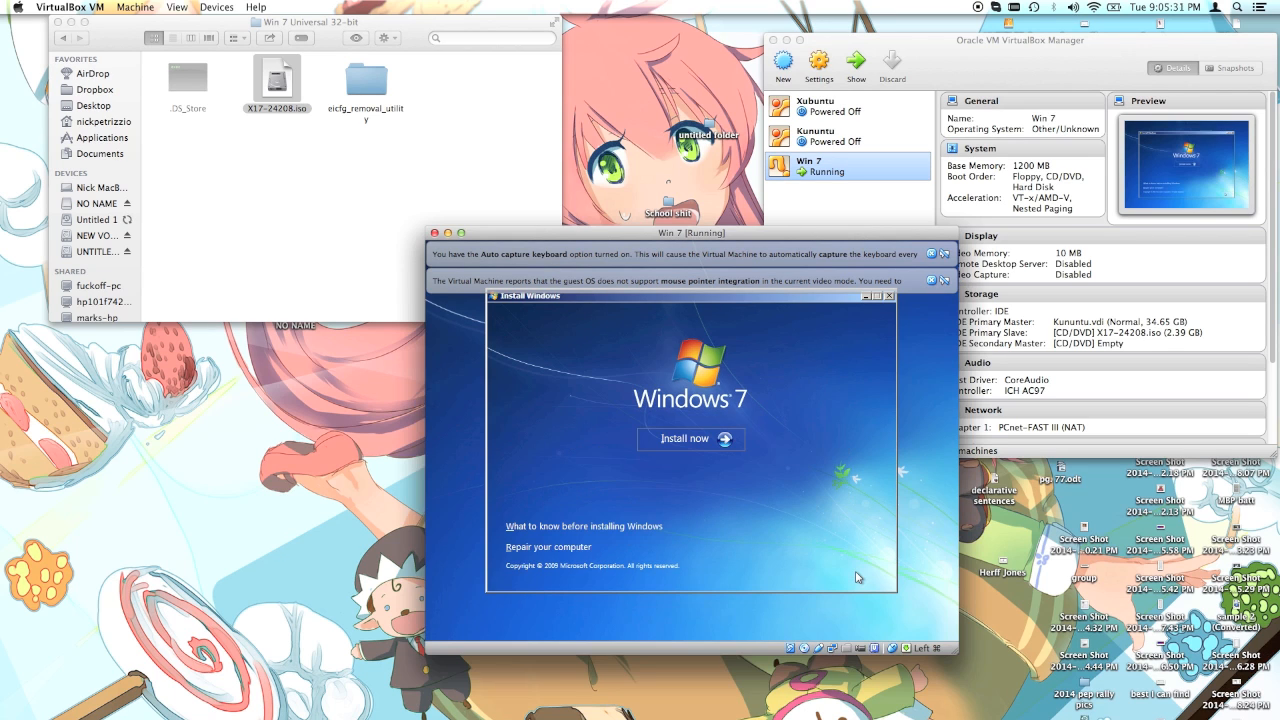
{"action": "left_click", "coordinate": [664, 441]}
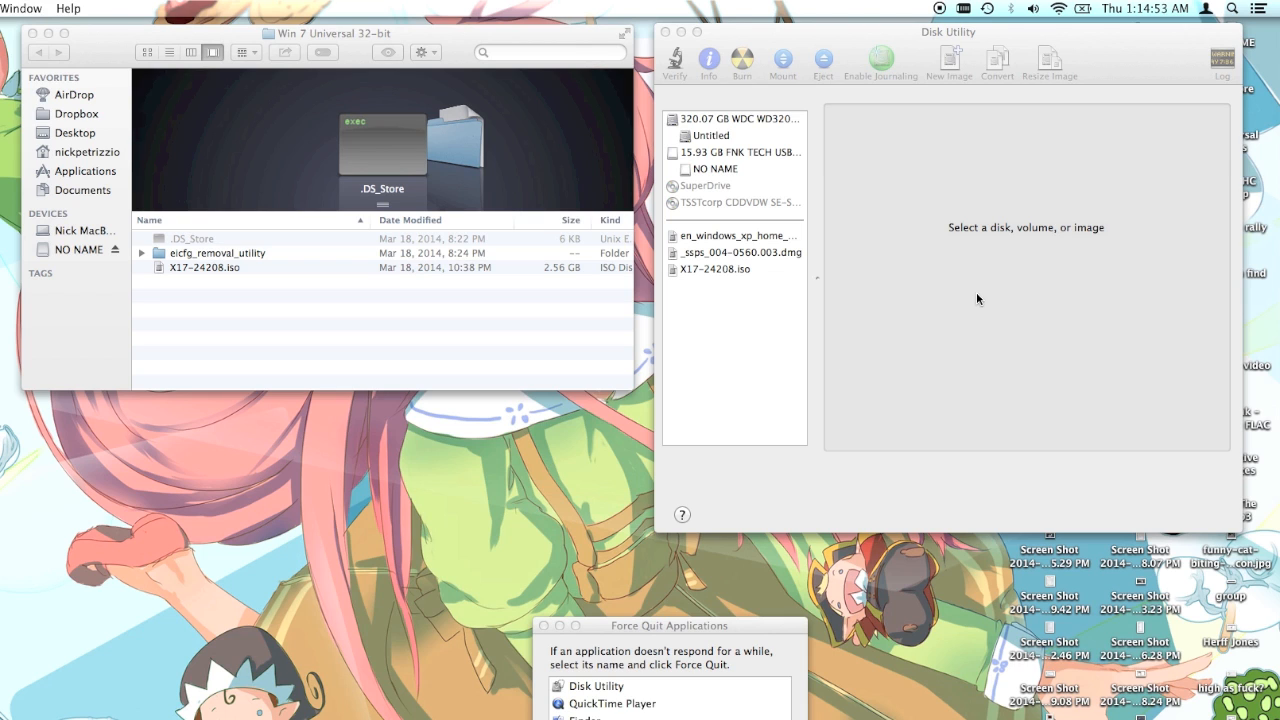
In Disk Utility, select the TSSTcorp external DVD drive and choose X17-24208.iso as the image to burn
{"action": "left_click", "coordinate": [708, 203]}
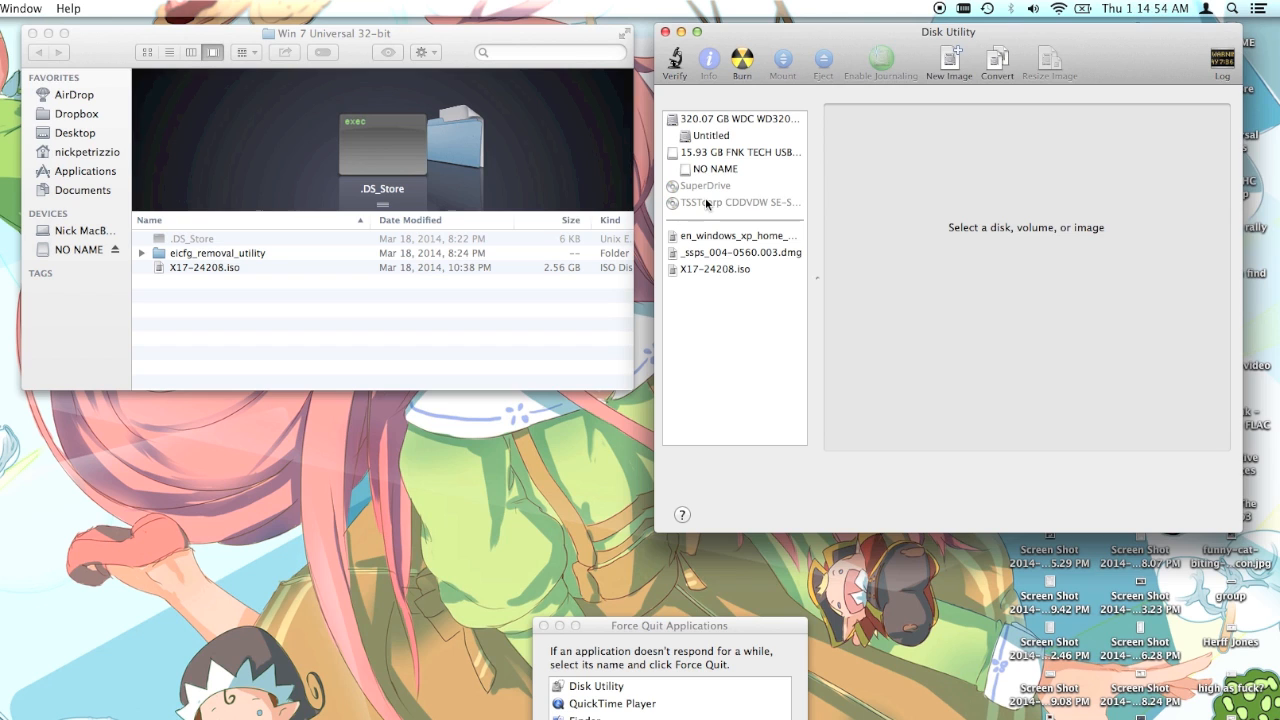
{"action": "left_click", "coordinate": [742, 60]}
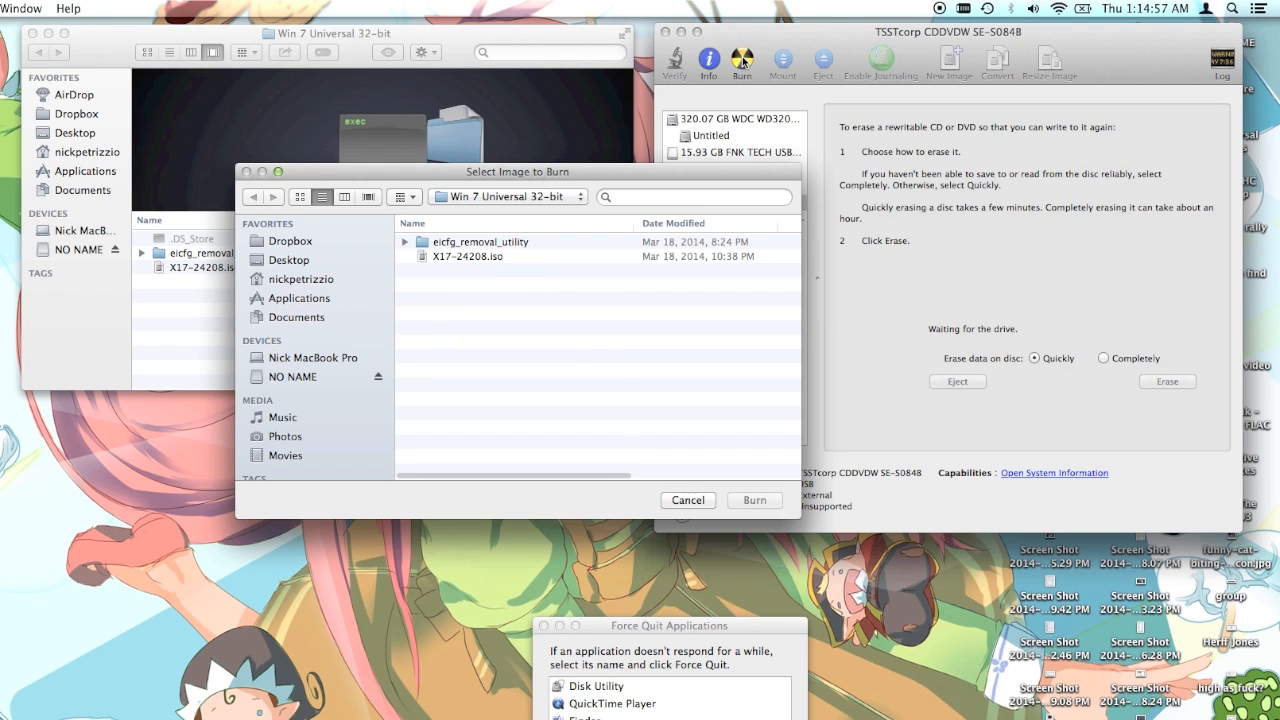
{"action": "left_click", "coordinate": [486, 258]}
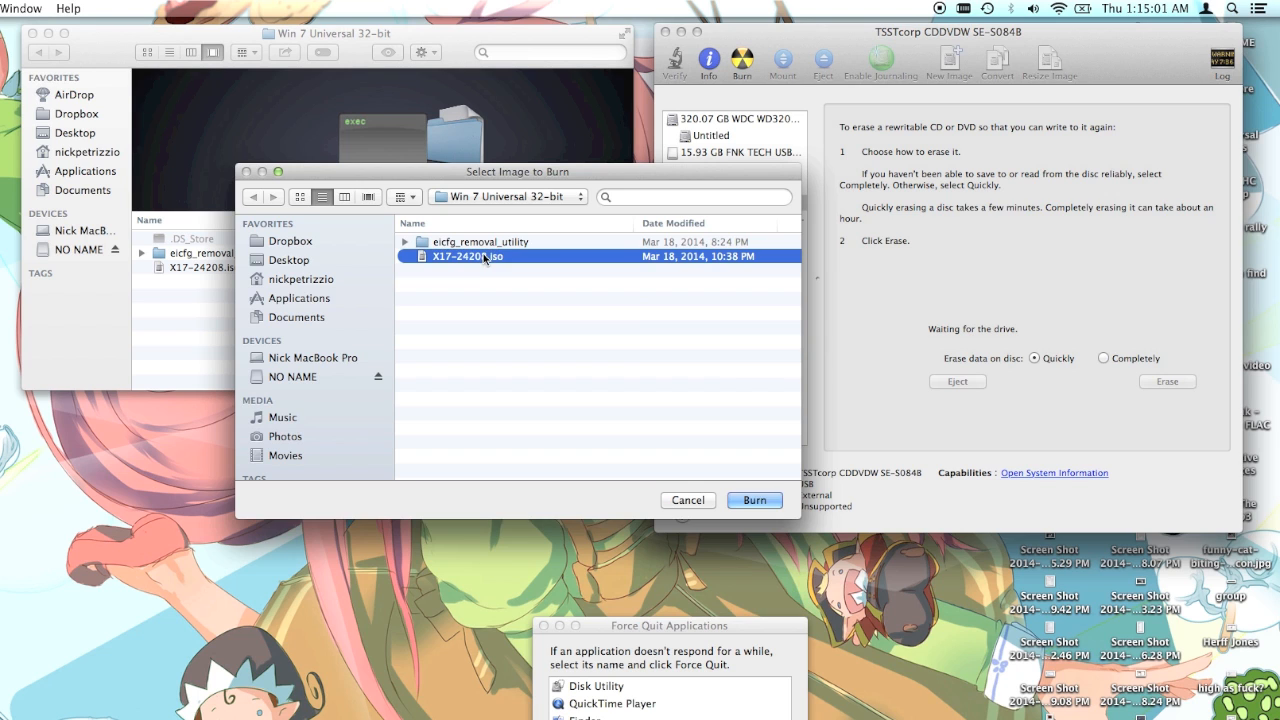
{"action": "left_click", "coordinate": [757, 501]}
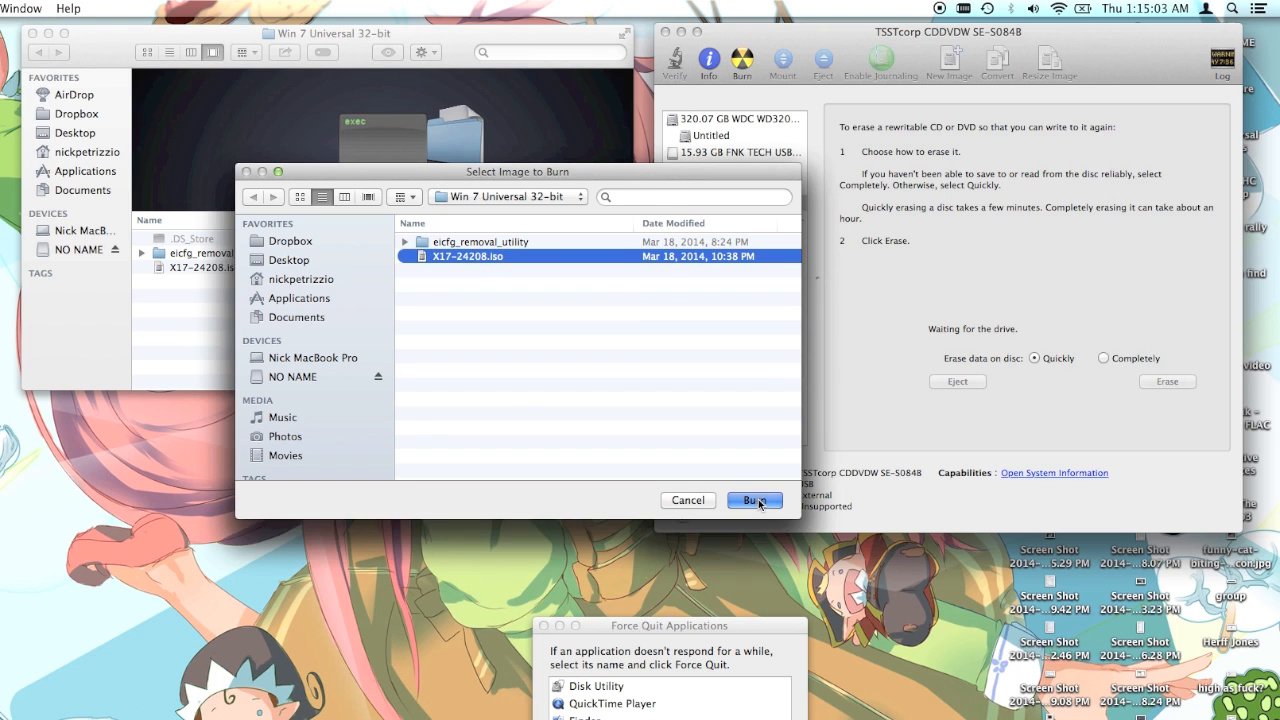
Set the burner to TSSTcorp CDDVDW SE-S084B and start burning the image to the disc
{"action": "left_click", "coordinate": [946, 106]}
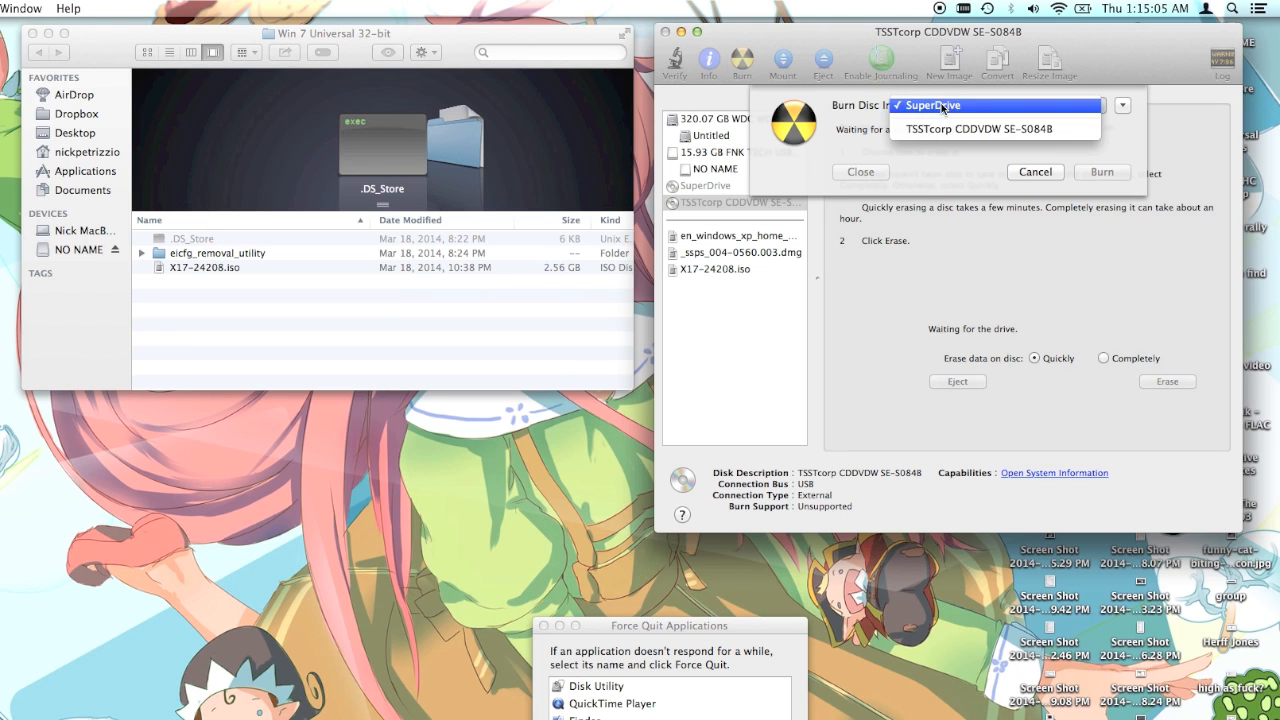
{"action": "left_click", "coordinate": [943, 134]}
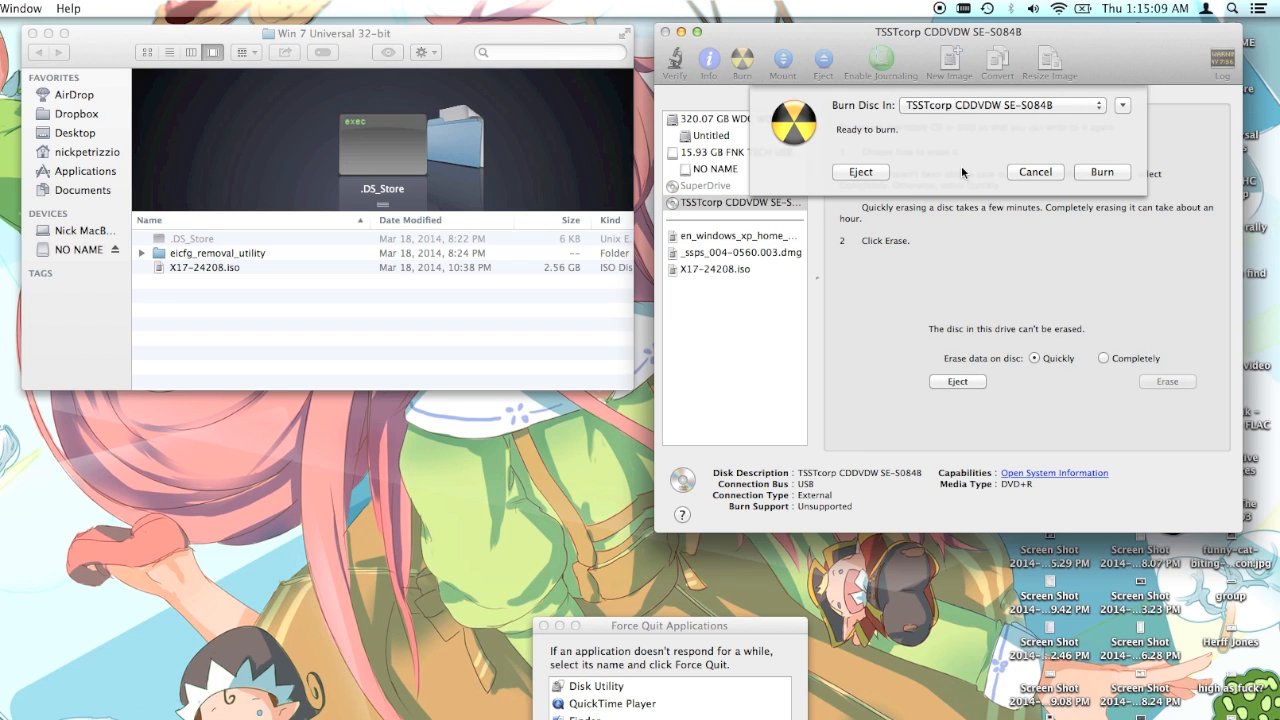
{"action": "left_click", "coordinate": [1081, 178]}
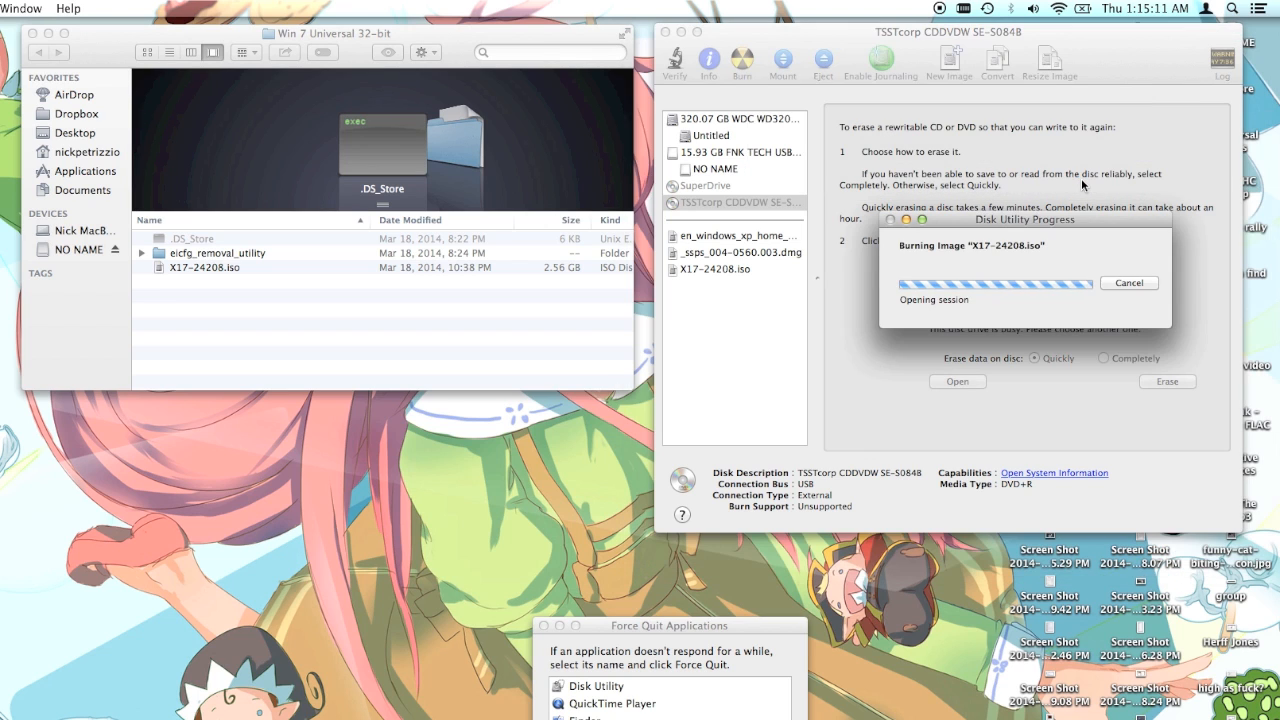